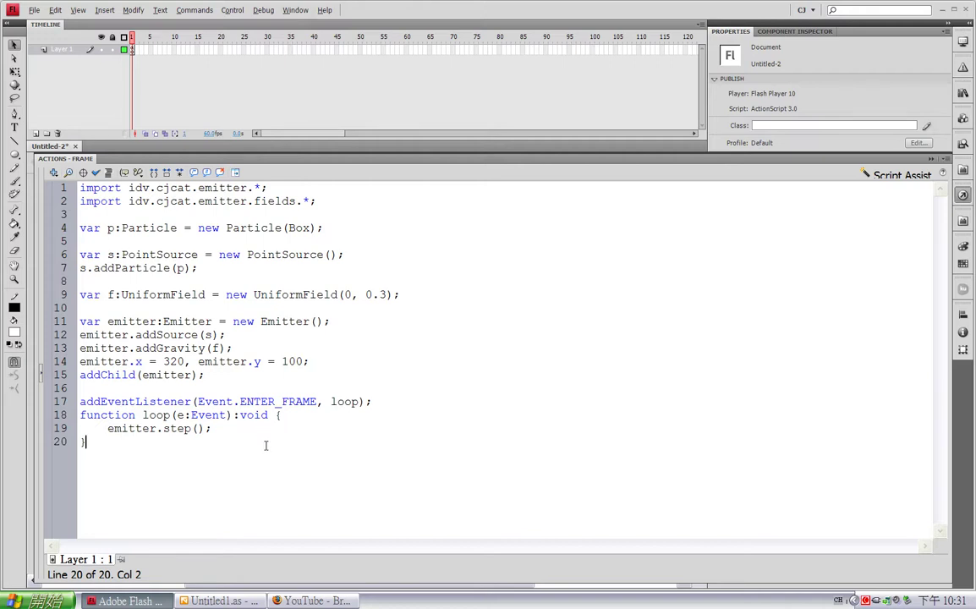
Test-run the particle emitter, close the preview, and hide the script to show the stage
{"action": "key", "text": "ctrl+Return"}
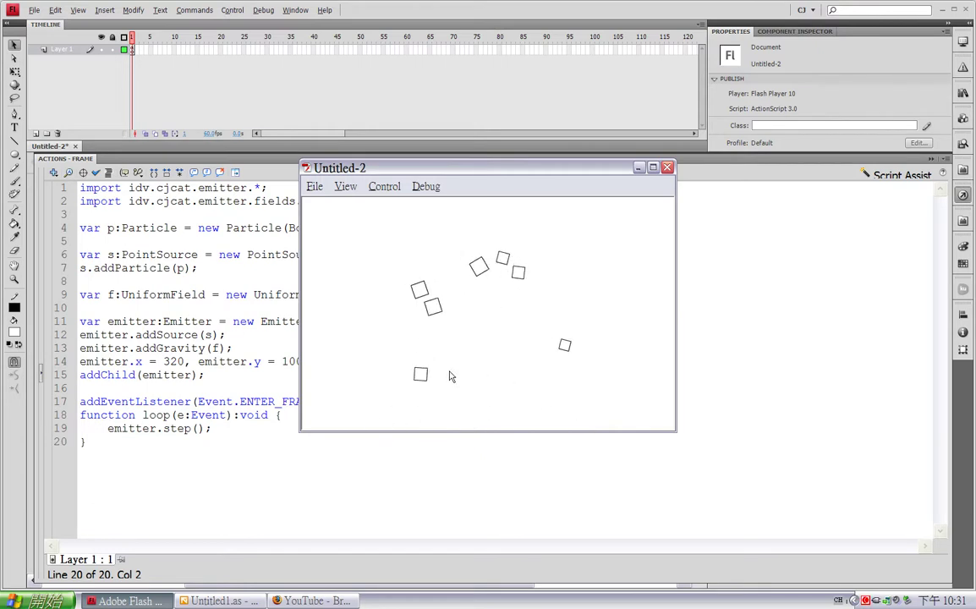
{"action": "left_click", "coordinate": [666, 168]}
{"action": "left_click", "coordinate": [490, 241]}
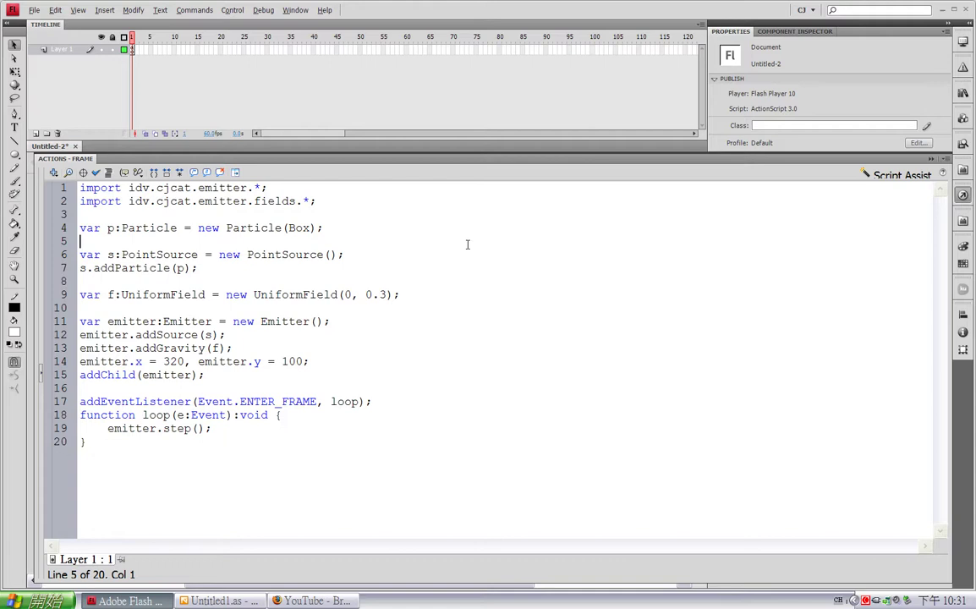
{"action": "key", "text": "F9"}
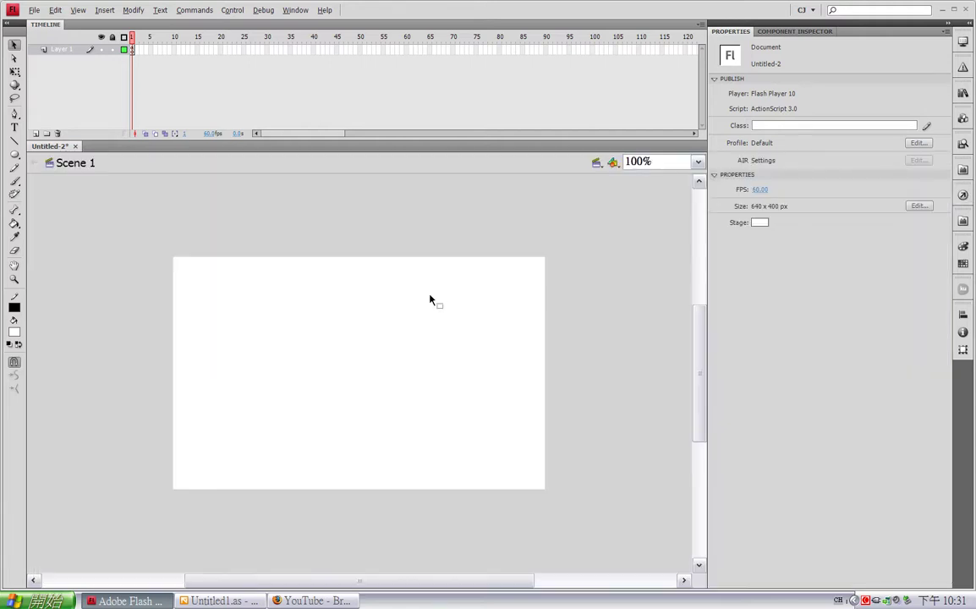
Draw a circle near the stage centre and size it to 150 by 150
{"action": "key", "text": "o"}
{"action": "left_click_drag", "start_coordinate": [311, 355], "coordinate": [354, 399]}
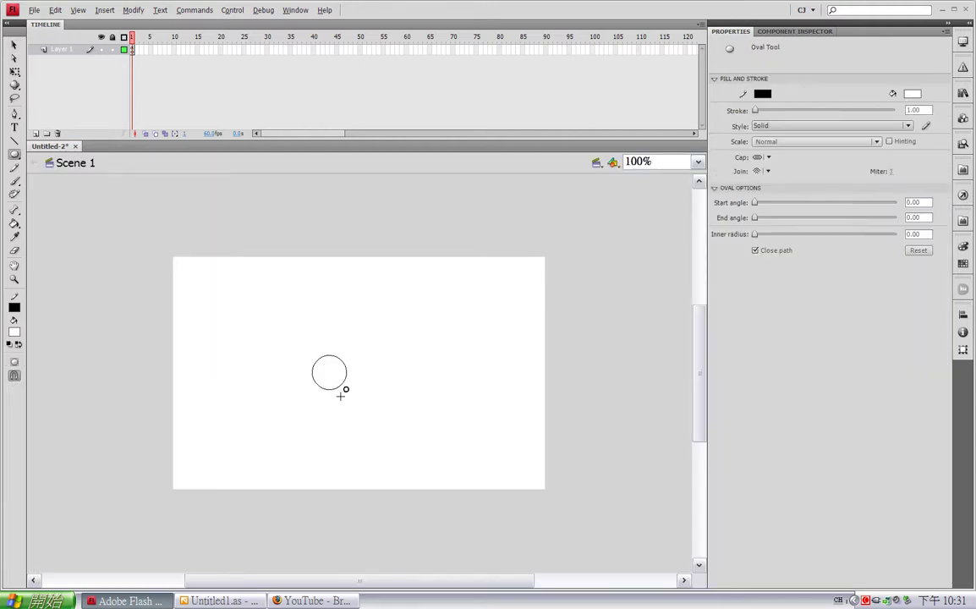
{"action": "key", "text": "v"}
{"action": "left_click_drag", "start_coordinate": [279, 319], "coordinate": [402, 427]}
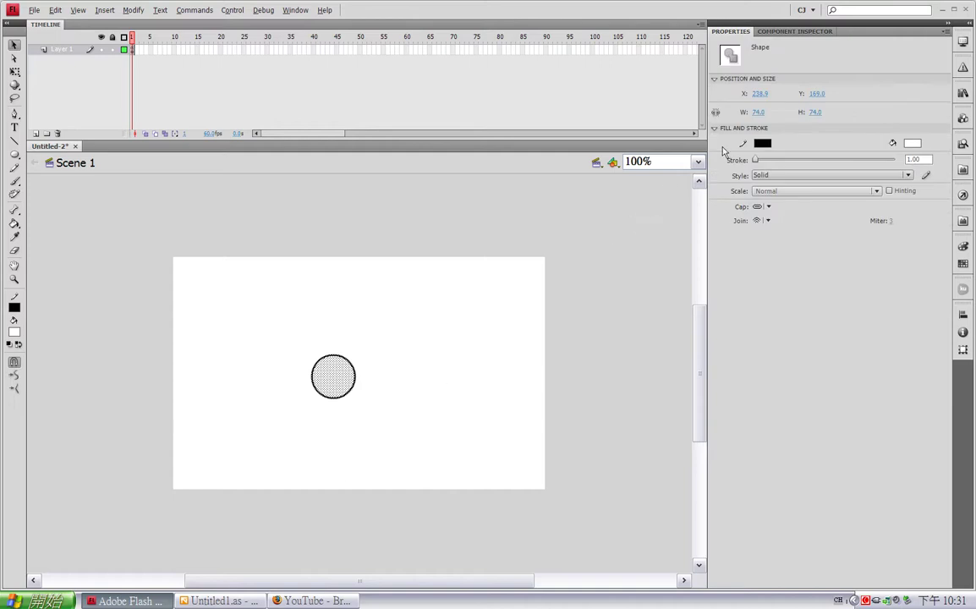
{"action": "left_click", "coordinate": [756, 112]}
{"action": "type", "text": "158"}
{"action": "key", "text": "Return"}
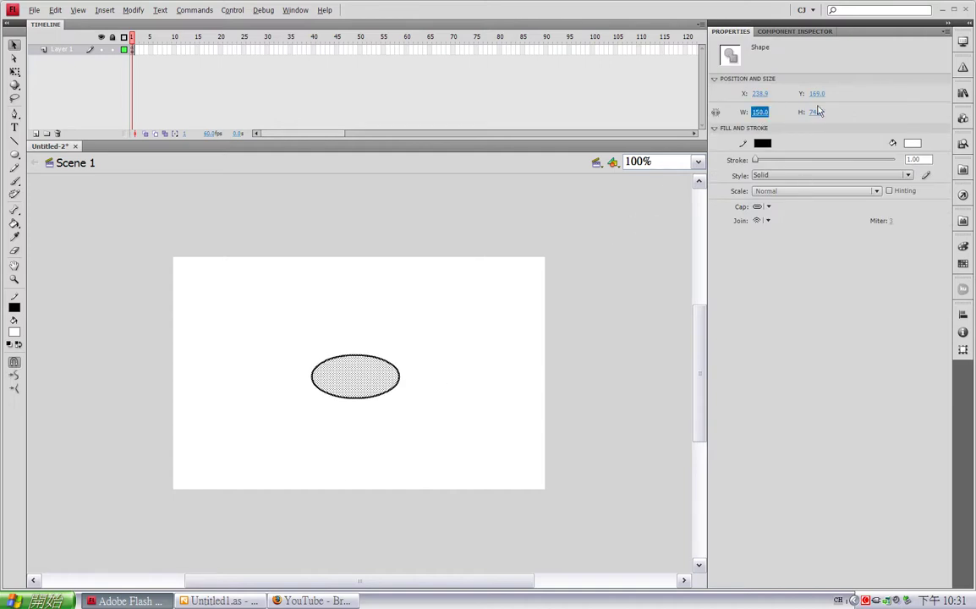
{"action": "left_click", "coordinate": [816, 111]}
{"action": "type", "text": "50"}
{"action": "key", "text": "Return"}
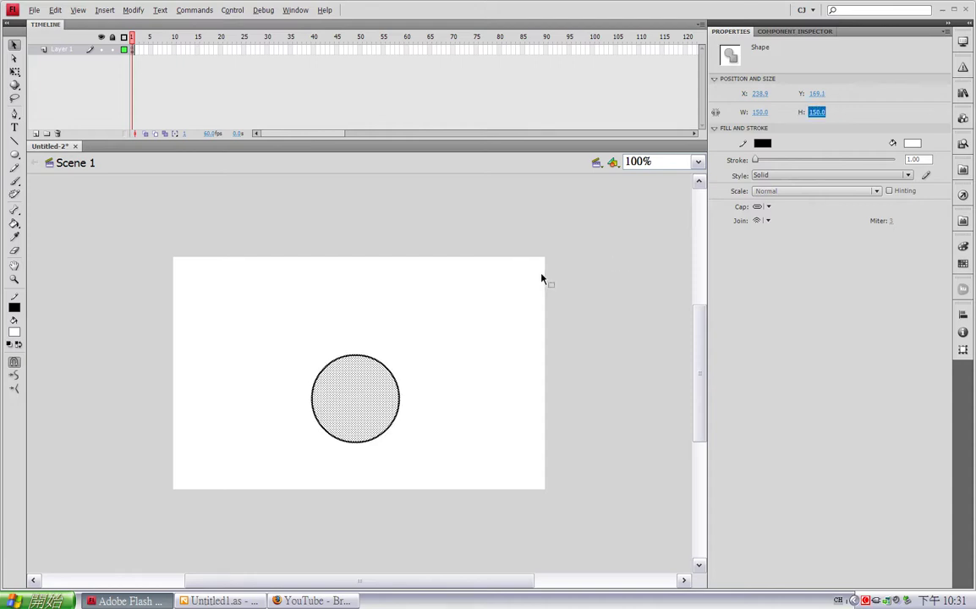
Convert the circle into a 'Circle' movie clip and give the instance a name
{"action": "left_click_drag", "start_coordinate": [294, 298], "coordinate": [603, 549]}
{"action": "key", "text": "F8"}
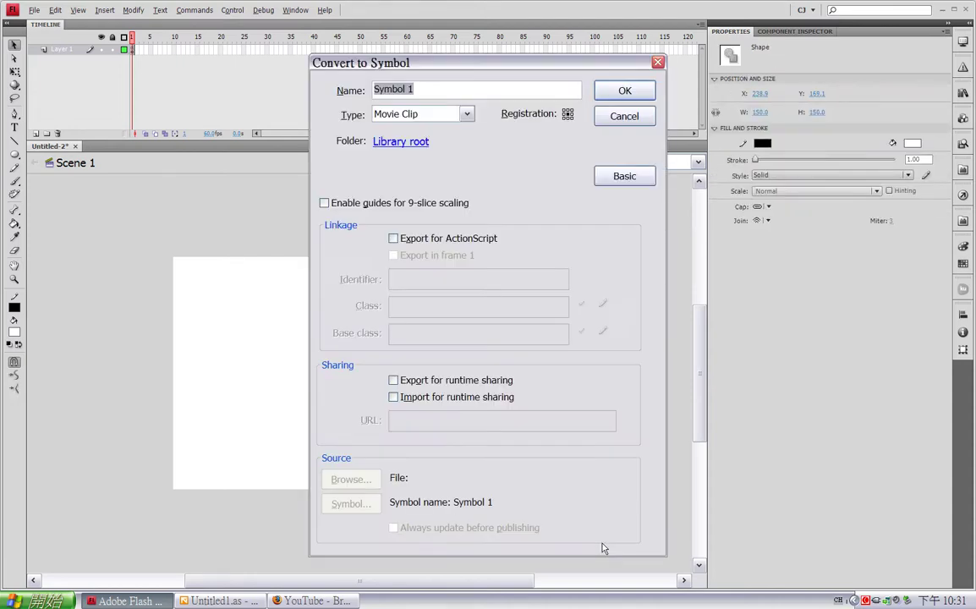
{"action": "type", "text": "Circle"}
{"action": "key", "text": "Return"}
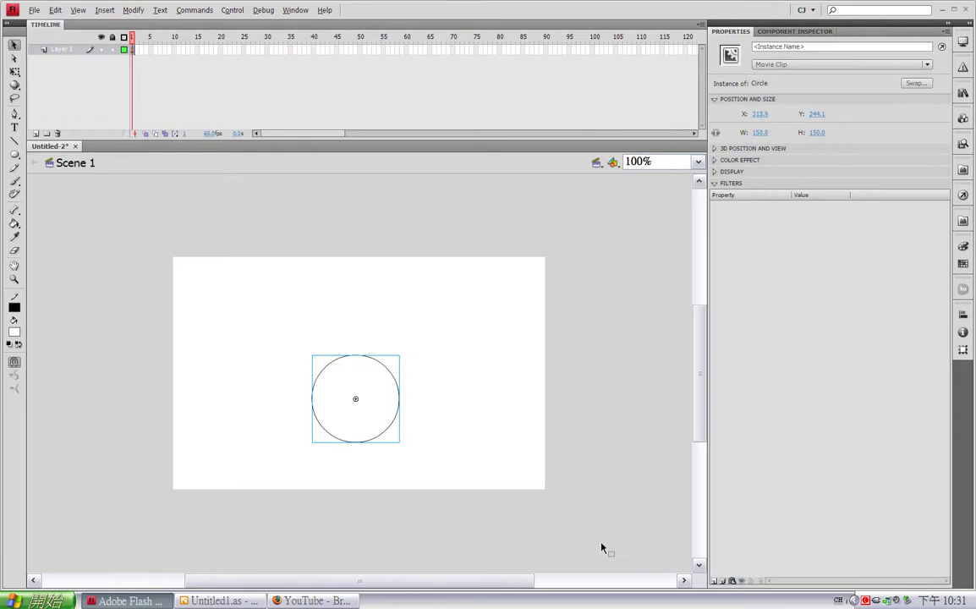
{"action": "left_click", "coordinate": [825, 46]}
{"action": "type", "text": "circle_mc"}
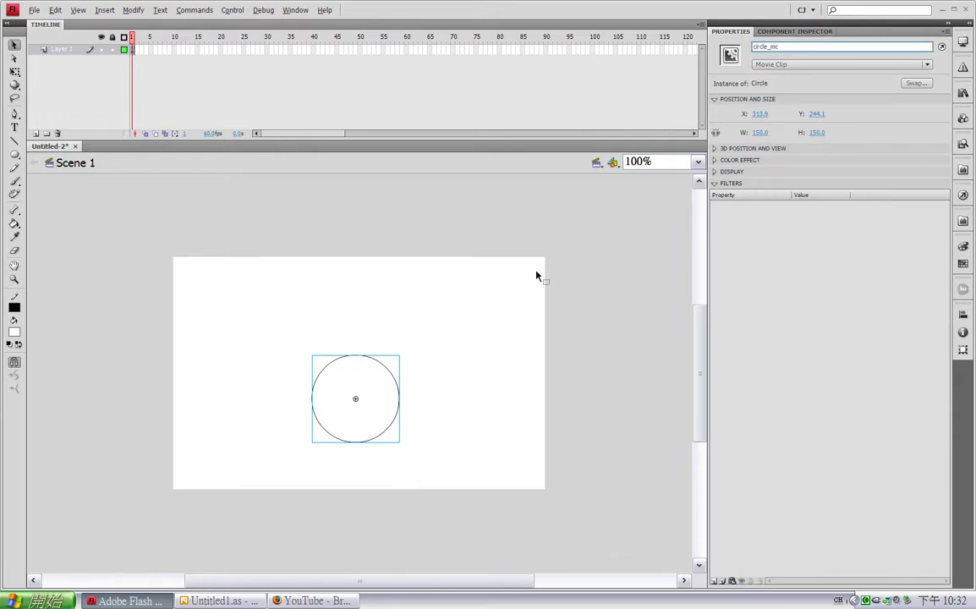
{"action": "left_click", "coordinate": [536, 272]}
{"action": "key", "text": "F9"}
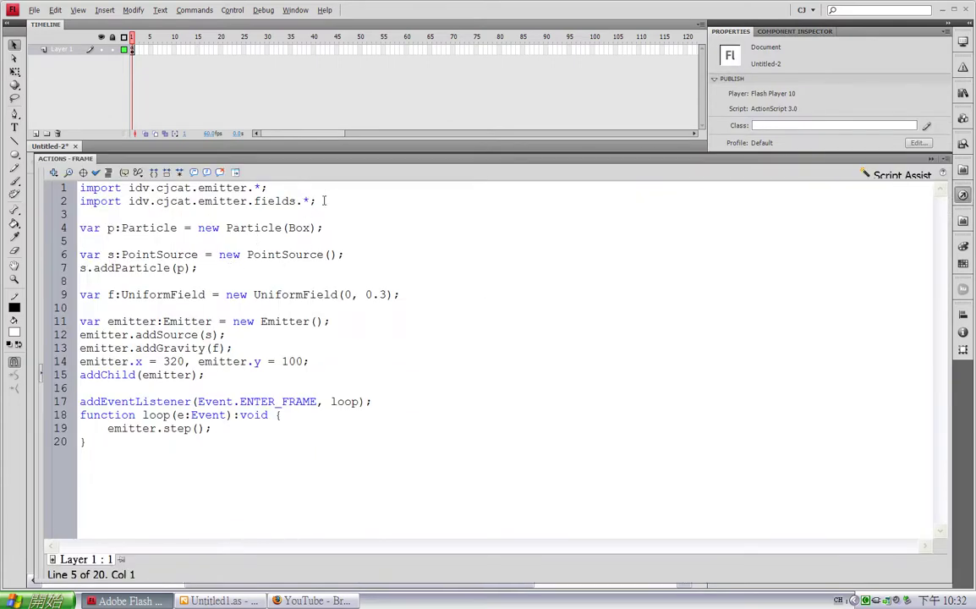
Add an import of idv.cjcat.emitter.deflectors below the first import line
{"action": "left_click", "coordinate": [322, 189]}
{"action": "key", "text": "Return"}
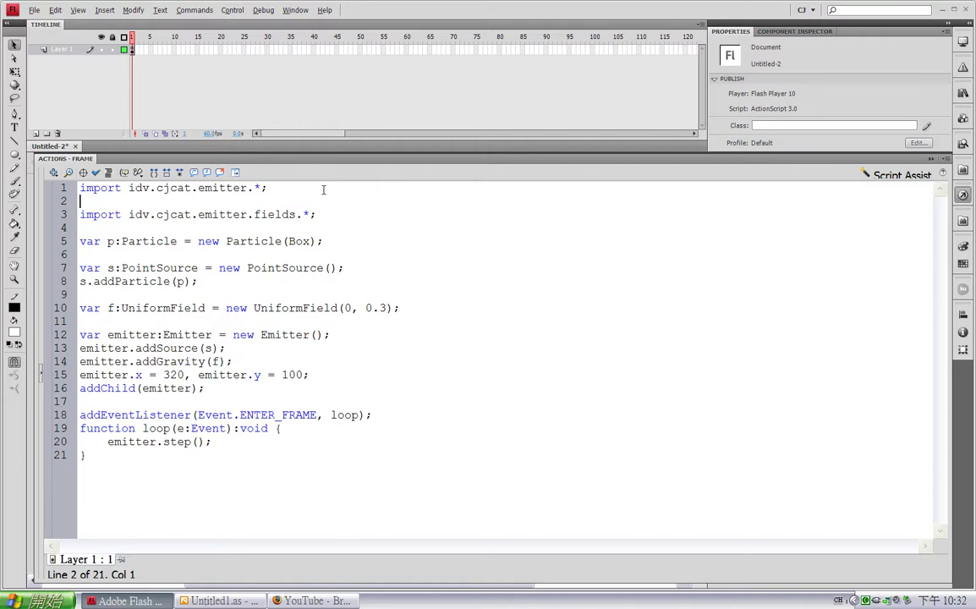
{"action": "type", "text": "import "}
{"action": "type", "text": "idv.cjcat."}
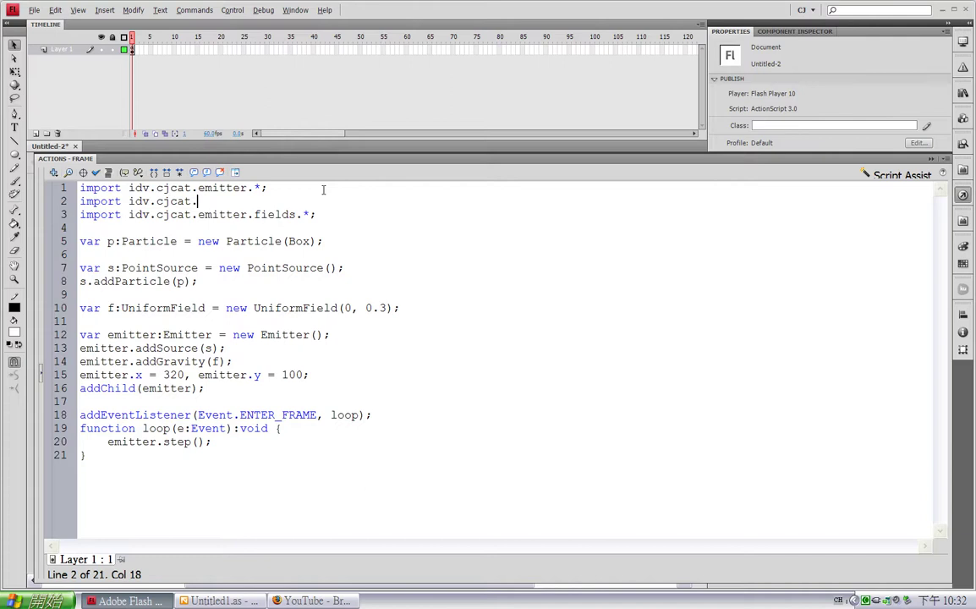
{"action": "type", "text": "emitter.deflec"}
{"action": "type", "text": "tors.*;"}
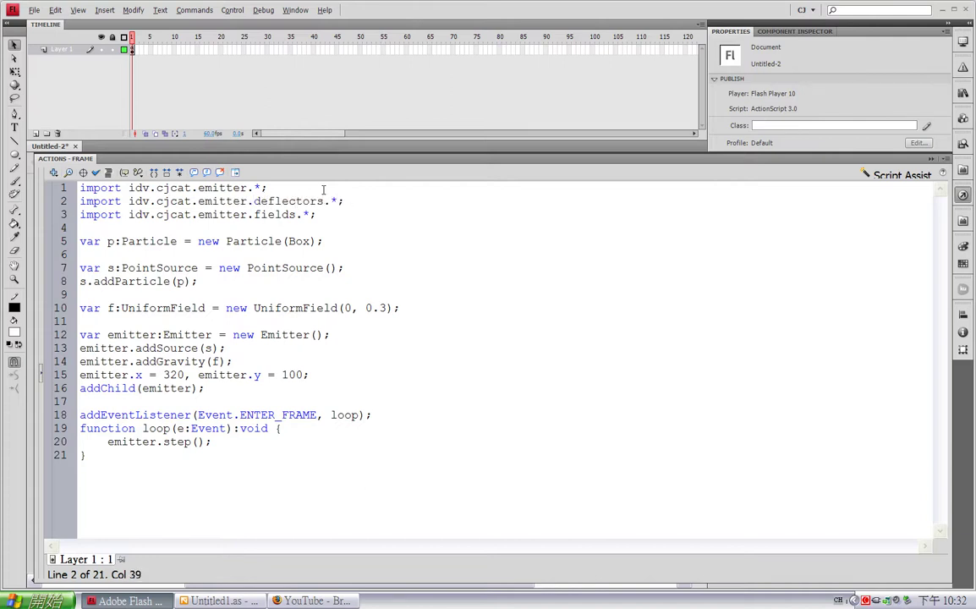
Declare 'var d:CircleDeflector = new CircleDeflector();' and set d.radius to 75
{"action": "left_click", "coordinate": [233, 320]}
{"action": "key", "text": "Return"}
{"action": "key", "text": "Return"}
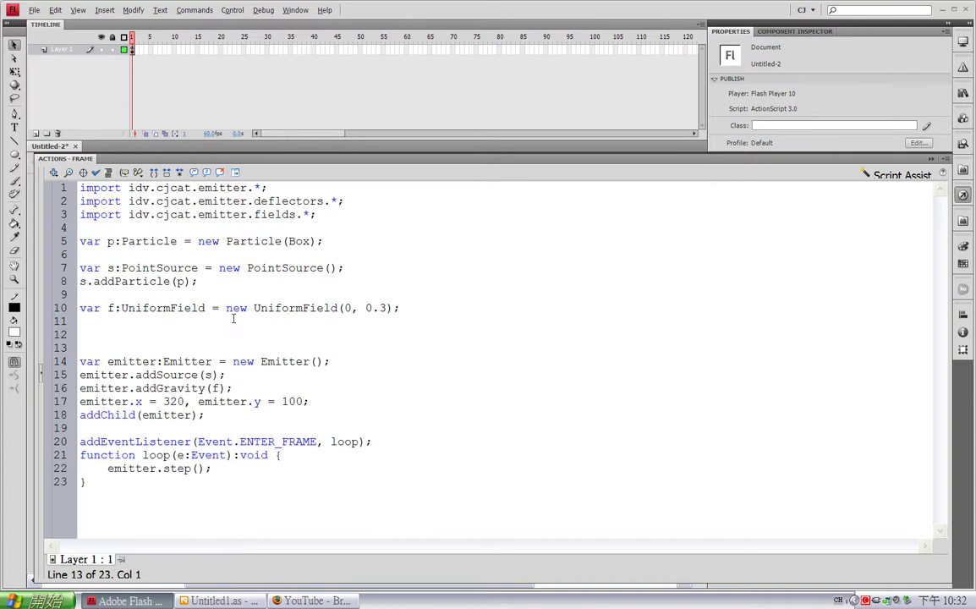
{"action": "type", "text": "var d:C"}
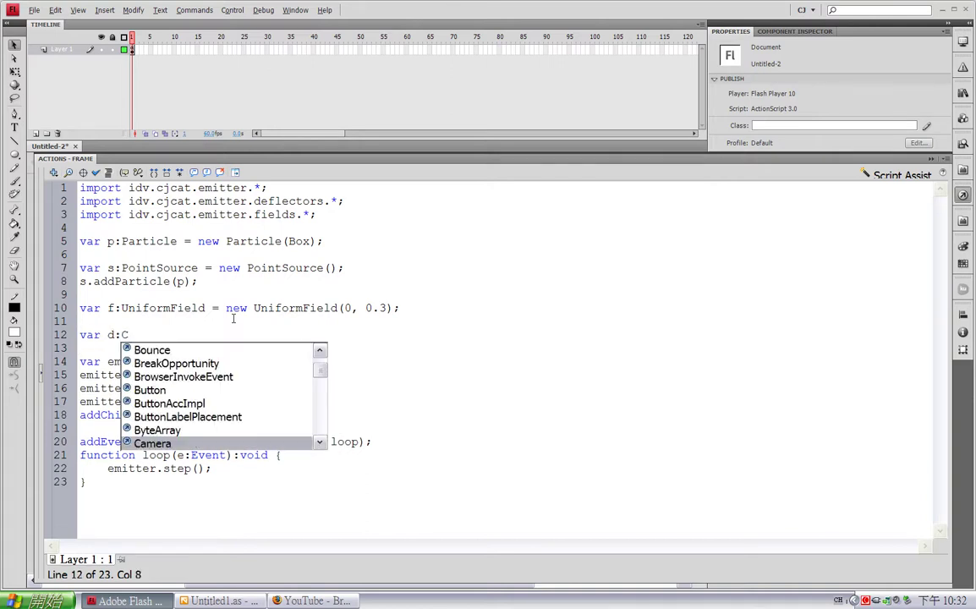
{"action": "type", "text": "ircleDeflector"}
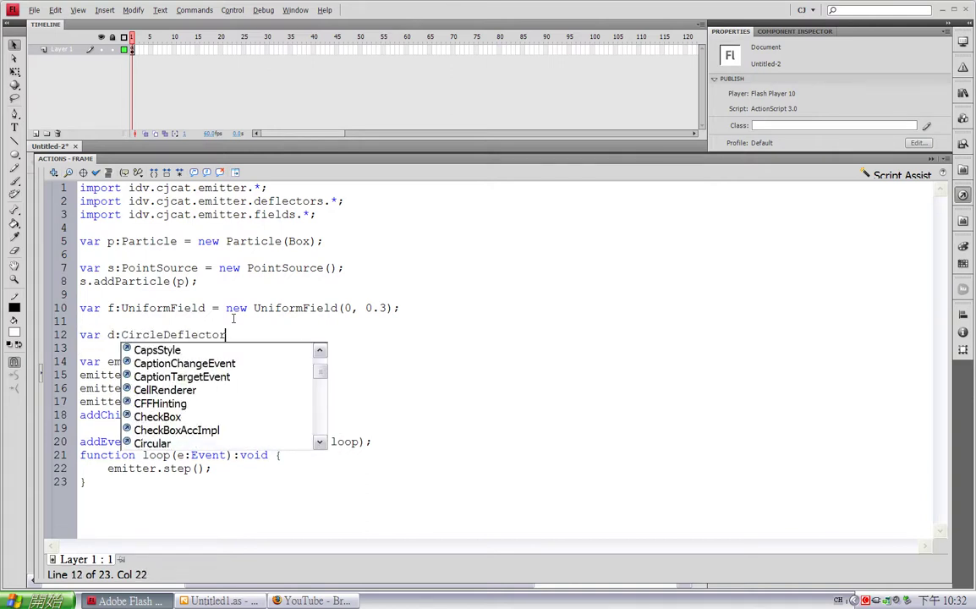
{"action": "type", "text": " = new "}
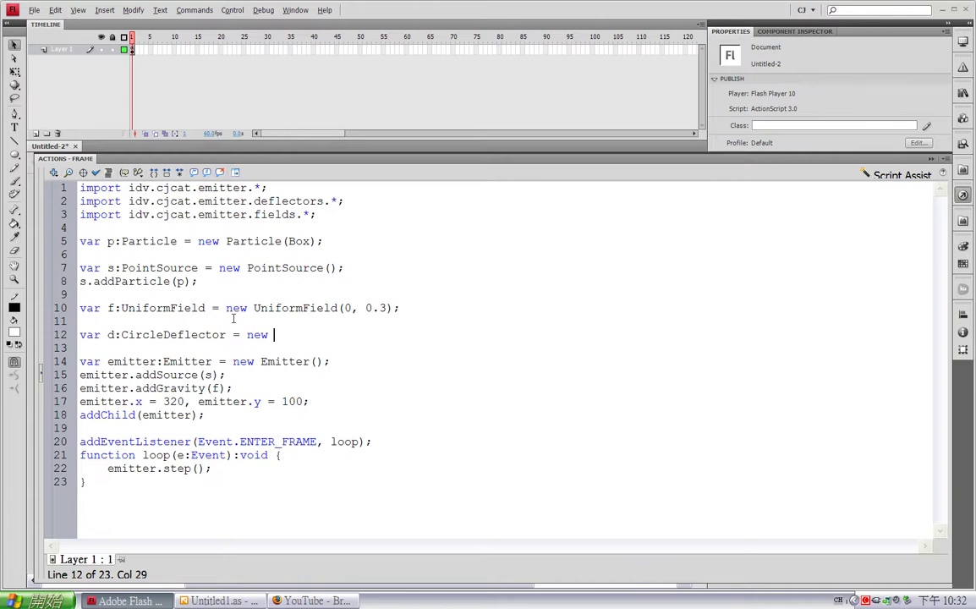
{"action": "type", "text": "CircleDeflector"}
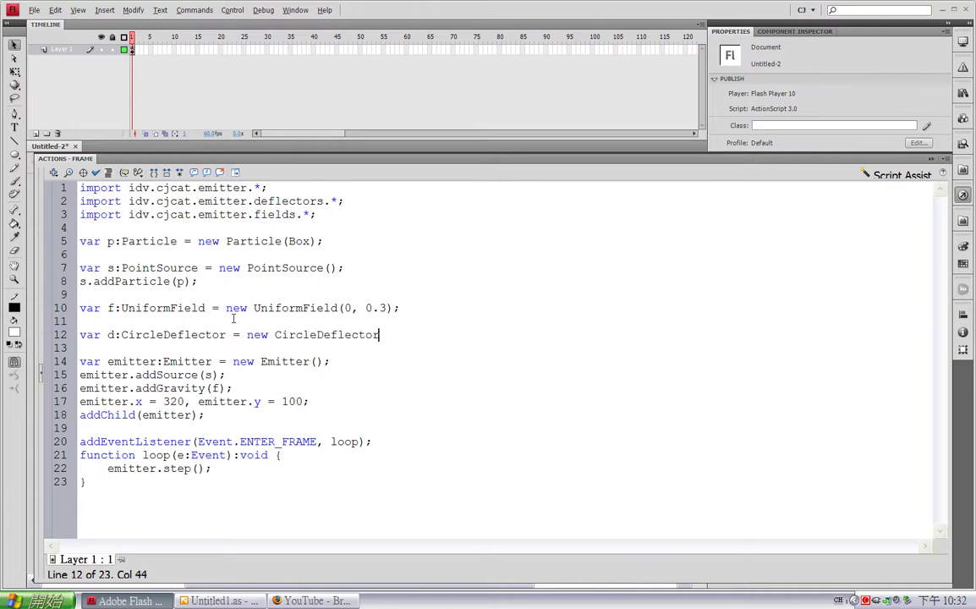
{"action": "type", "text": "();"}
{"action": "key", "text": "Return"}
{"action": "type", "text": "d"}
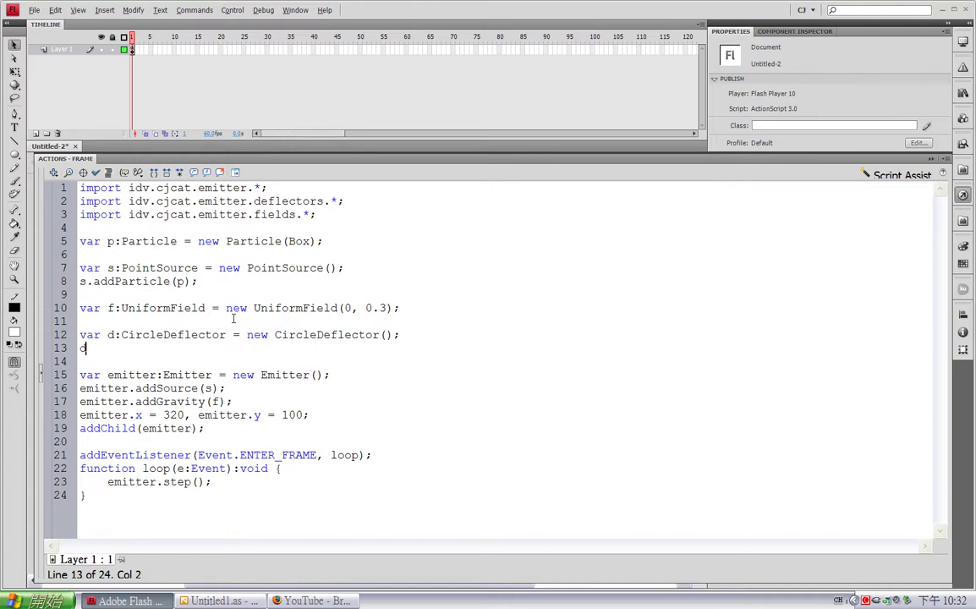
{"action": "type", "text": ".raiud"}
{"action": "key", "text": "BackSpace"}
{"action": "key", "text": "BackSpace"}
{"action": "key", "text": "BackSpace"}
{"action": "key", "text": "BackSpace"}
{"action": "key", "text": "BackSpace"}
{"action": "type", "text": "a"}
{"action": "type", "text": "dius"}
In loop(), set d and circle_mc x and y to mouseX and mouseY
{"action": "left_click", "coordinate": [296, 467]}
{"action": "key", "text": "Return"}
{"action": "key", "text": "Return"}
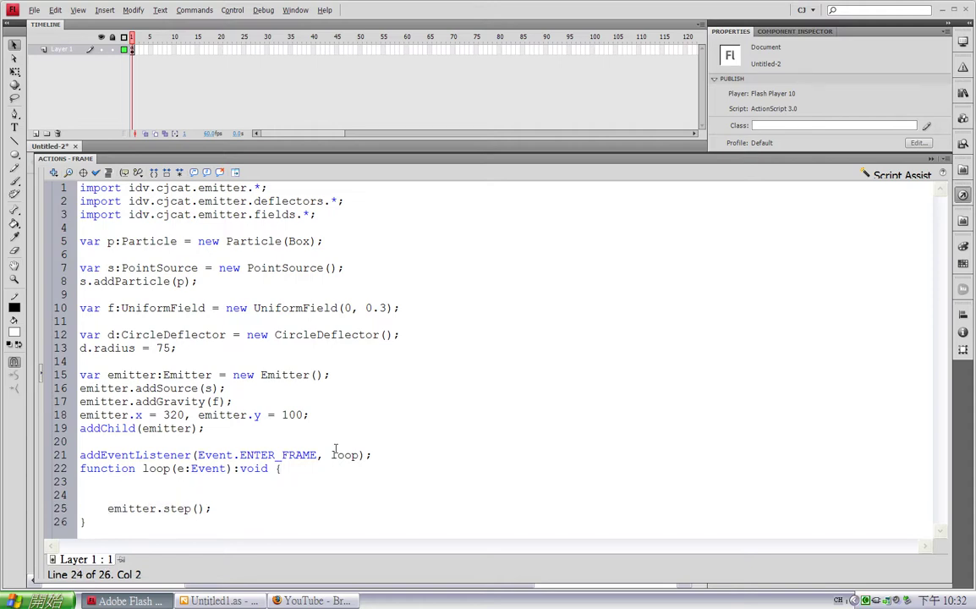
{"action": "type", "text": "cir"}
{"action": "type", "text": "d.x = circ"}
{"action": "type", "text": "l"}
{"action": "type", "text": "e_Mo"}
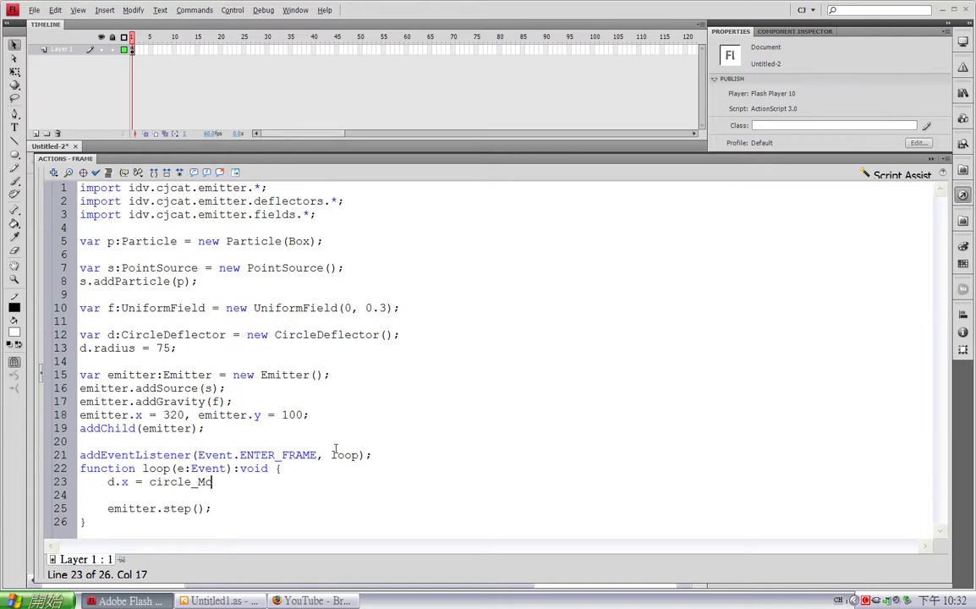
{"action": "key", "text": "BackSpace"}
{"action": "key", "text": "BackSpace"}
{"action": "type", "text": "mo"}
{"action": "type", "text": ".x = mo"}
{"action": "type", "text": "useX;"}
{"action": "key", "text": "Return"}
{"action": "type", "text": "d"}
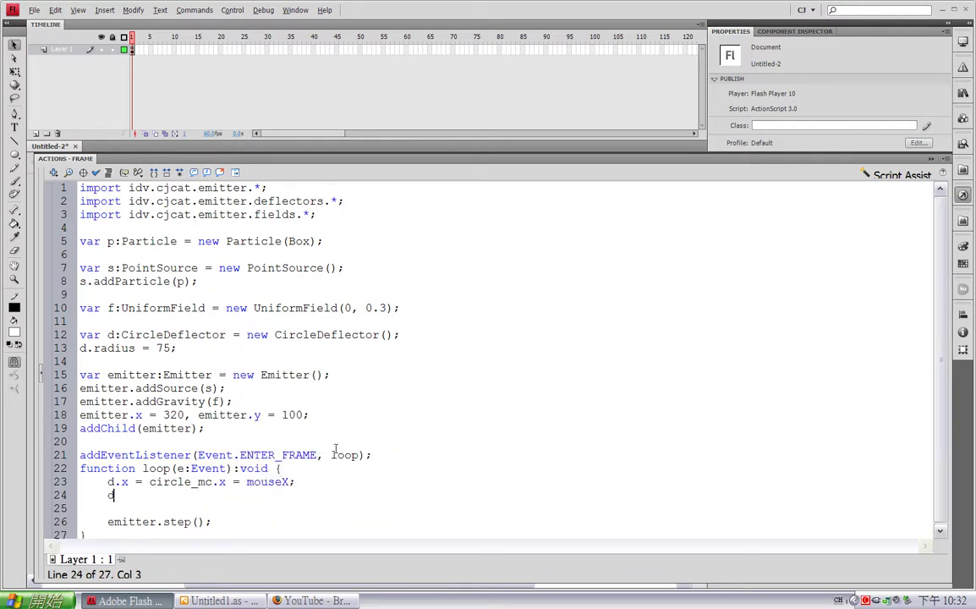
{"action": "type", "text": ".x ="}
{"action": "key", "text": "BackSpace"}
{"action": "key", "text": "BackSpace"}
{"action": "key", "text": "BackSpace"}
{"action": "type", "text": "y = circle_mc."}
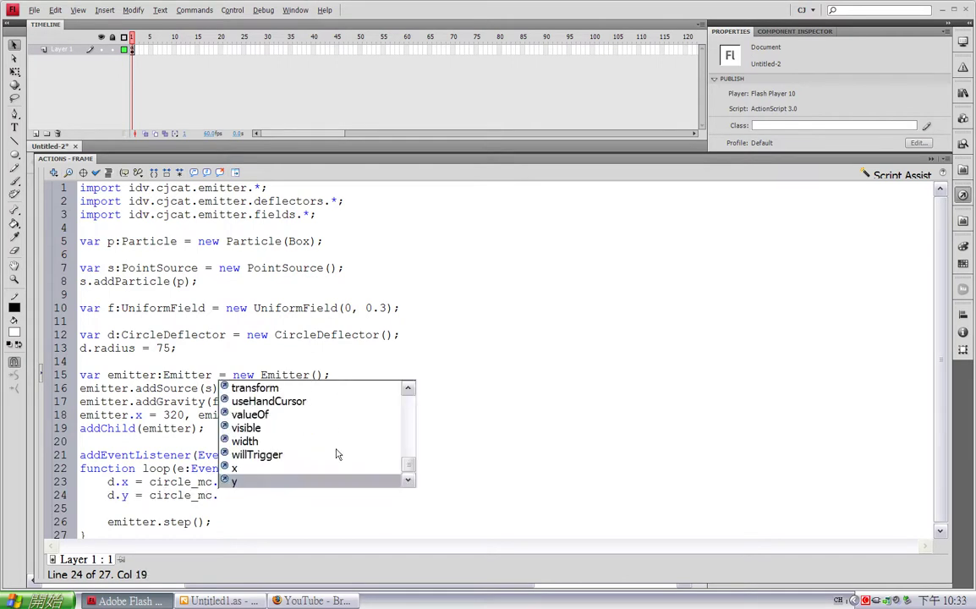
{"action": "type", "text": "y = mouseY;"}
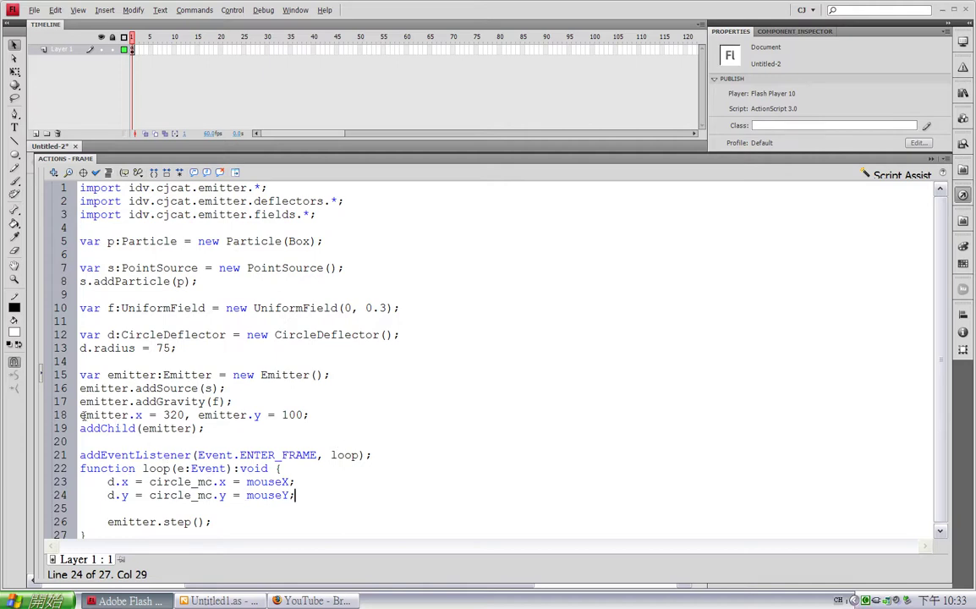
Select the line that positions the emitter at 320, 100
{"action": "left_click_drag", "start_coordinate": [82, 414], "coordinate": [291, 415]}
{"action": "left_click", "coordinate": [196, 416]}
{"action": "left_click_drag", "start_coordinate": [316, 416], "coordinate": [316, 406]}
Delete the emitter position line, place source s at 320, 100, and test the movie
{"action": "key", "text": "Delete"}
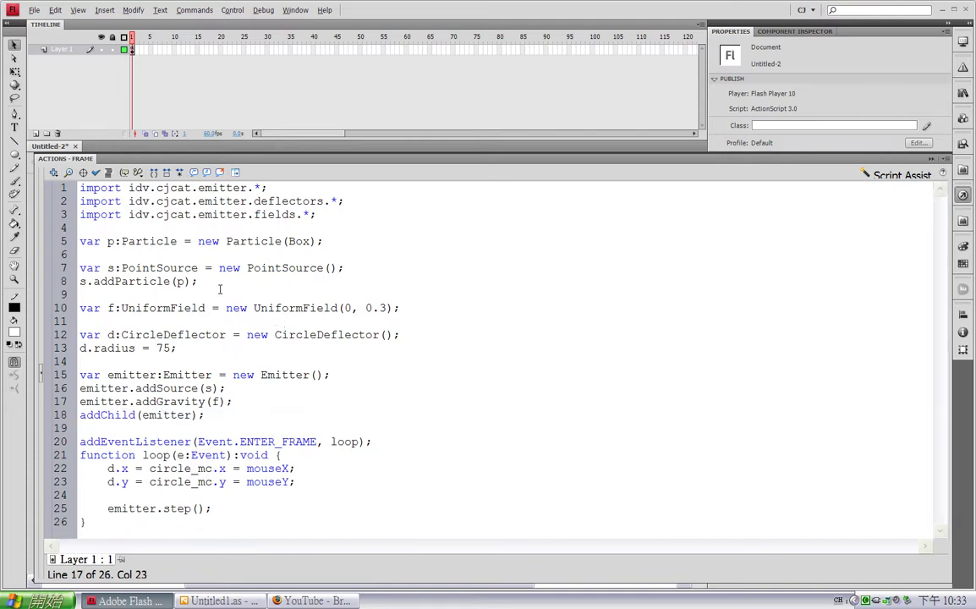
{"action": "left_click", "coordinate": [223, 280]}
{"action": "key", "text": "Return"}
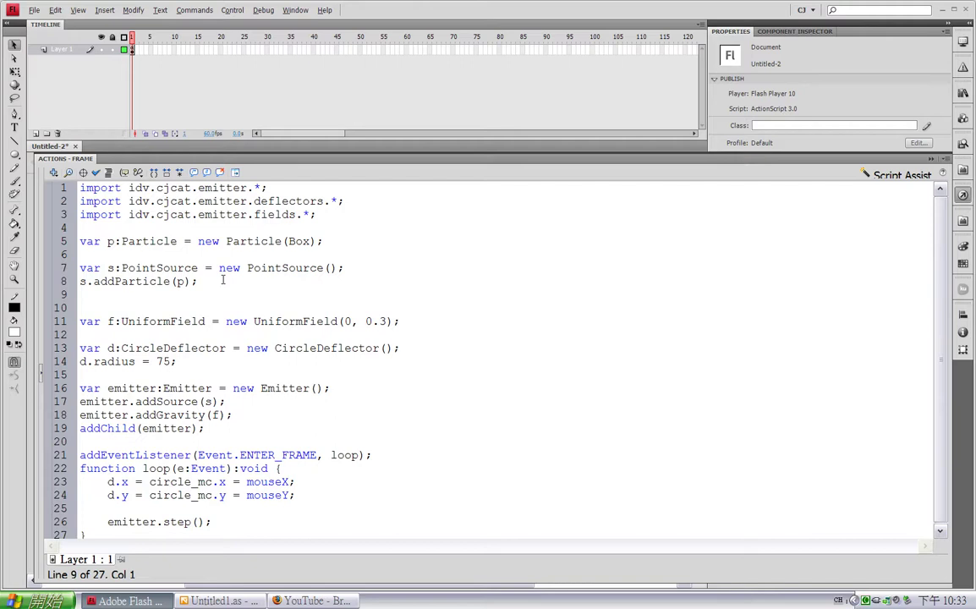
{"action": "type", "text": "s.x= 320, "}
{"action": "type", "text": "s.y = "}
{"action": "type", "text": "10"}
{"action": "type", "text": "0;"}
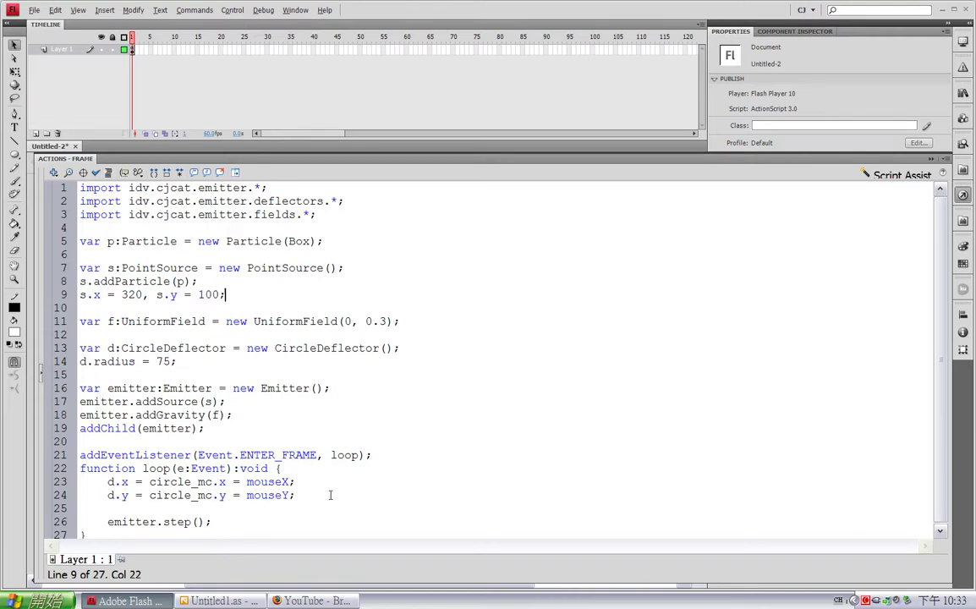
{"action": "left_click", "coordinate": [330, 495]}
{"action": "key", "text": "ctrl+Return"}
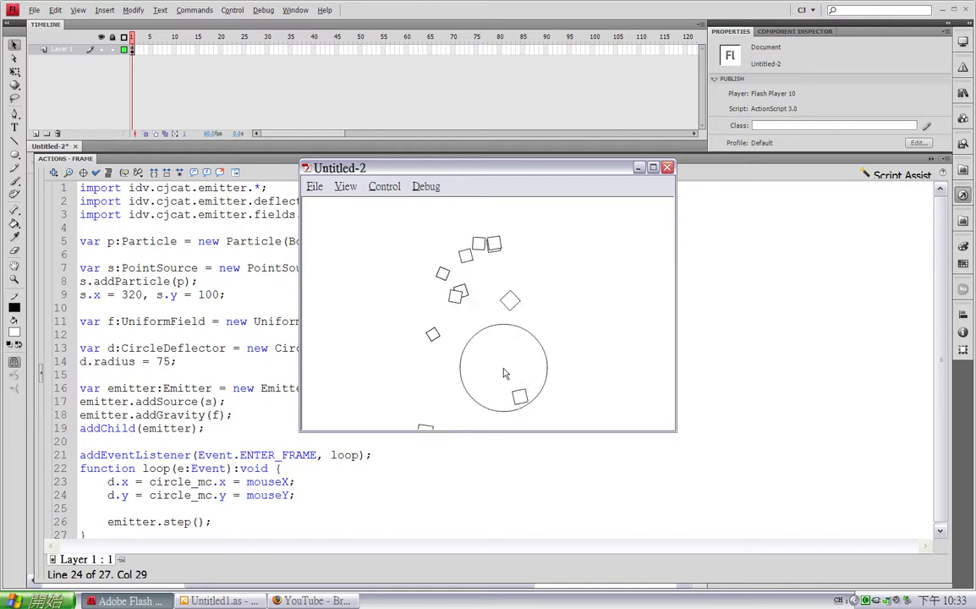
Add 'emitter.addDeflector(d);' after the gravity line, then test and close the movie
{"action": "left_click", "coordinate": [666, 168]}
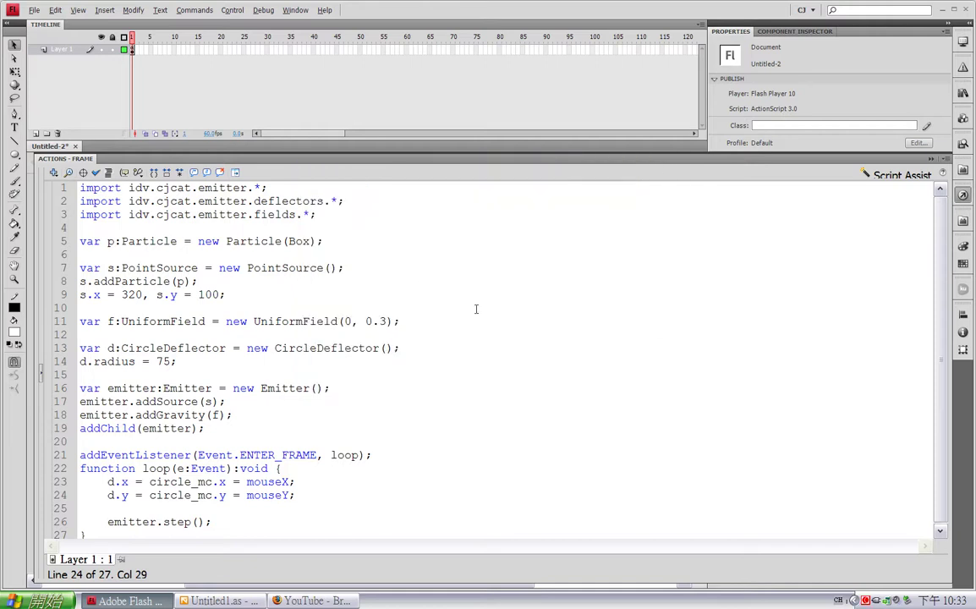
{"action": "left_click", "coordinate": [262, 413]}
{"action": "key", "text": "Return"}
{"action": "type", "text": "e"}
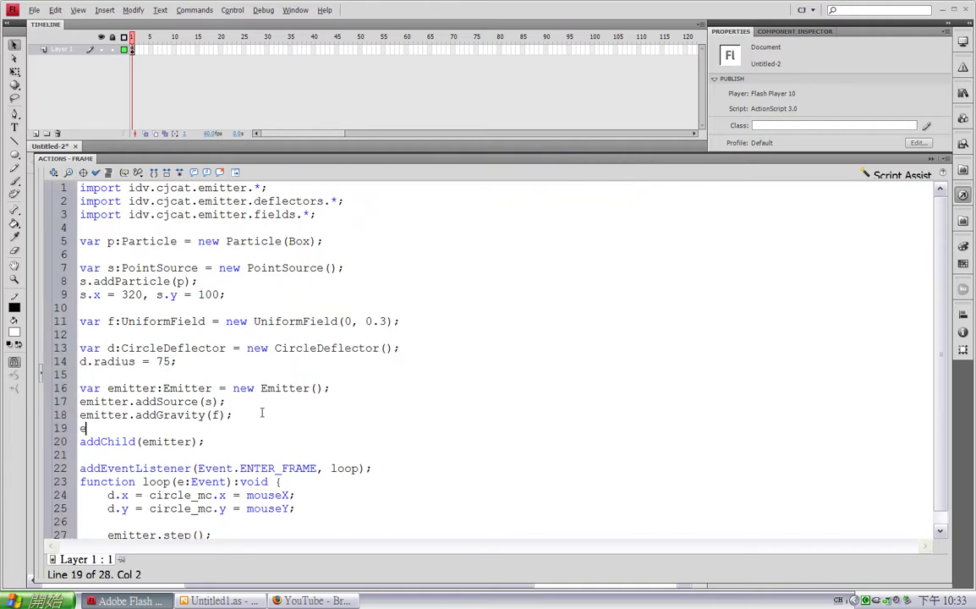
{"action": "type", "text": "mitter.addD"}
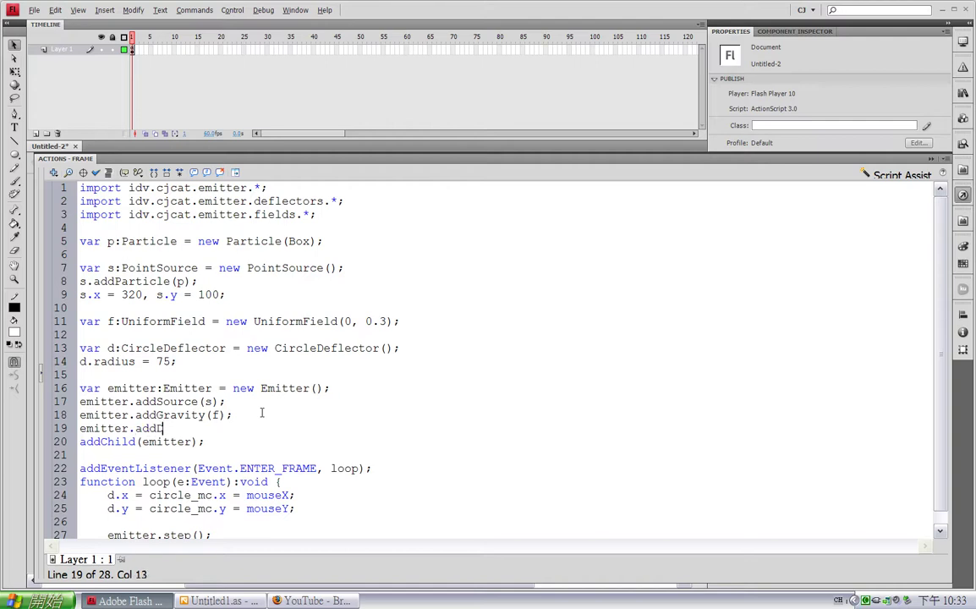
{"action": "type", "text": "efle"}
{"action": "type", "text": "ctor(d);"}
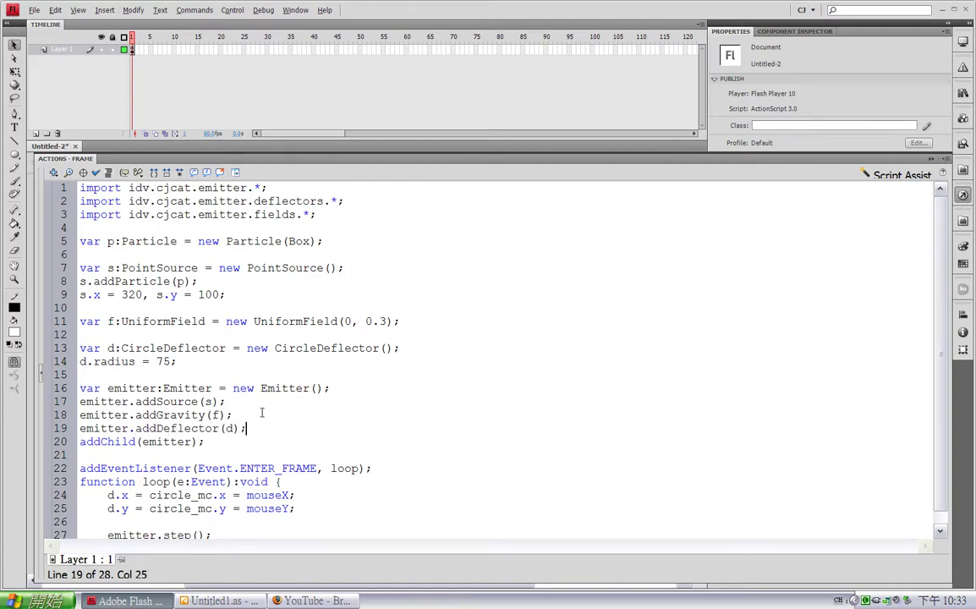
{"action": "key", "text": "ctrl+Return"}
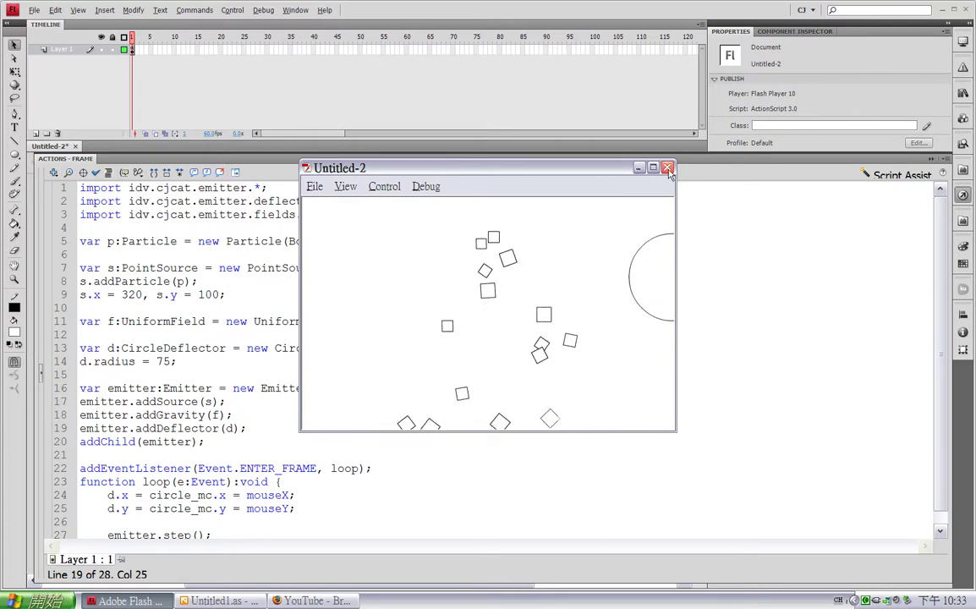
{"action": "key", "text": "ctrl+w"}
Add 'd.bounce = 0.1' below the radius line, then test and close the movie
{"action": "left_click", "coordinate": [283, 361]}
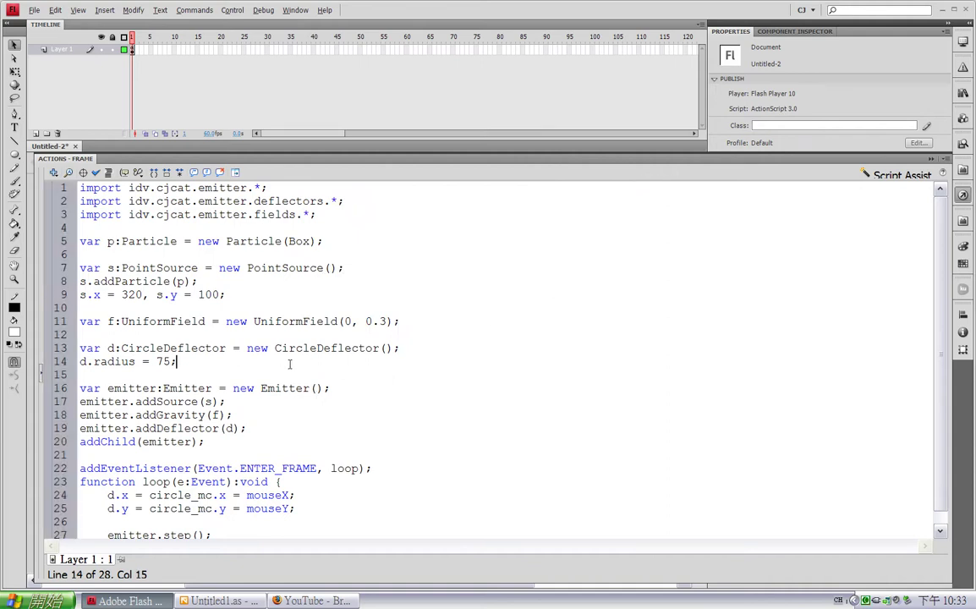
{"action": "key", "text": "Return"}
{"action": "type", "text": "d.b"}
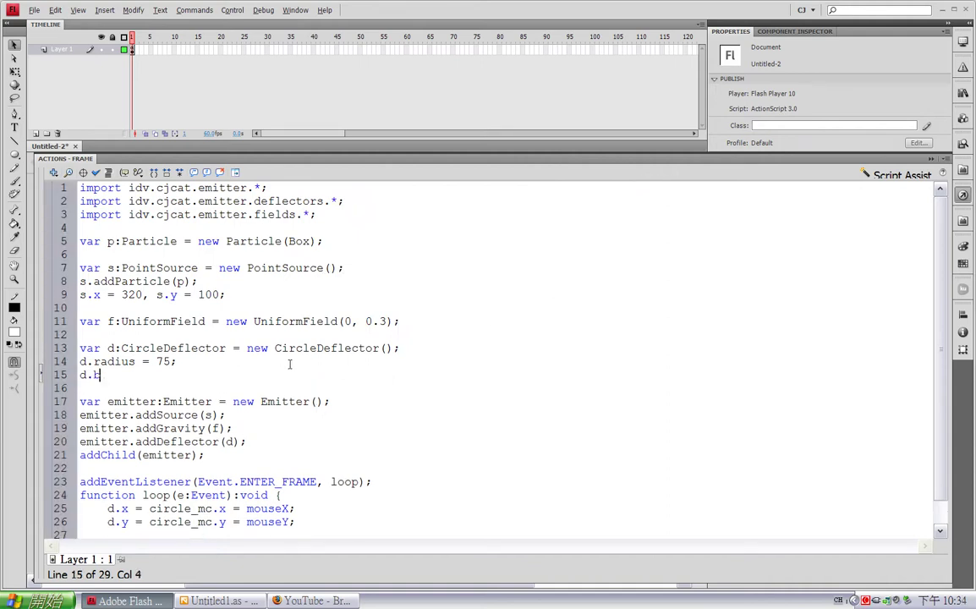
{"action": "type", "text": "ounce = "}
{"action": "type", "text": "0.1;"}
{"action": "key", "text": "ctrl+Return"}
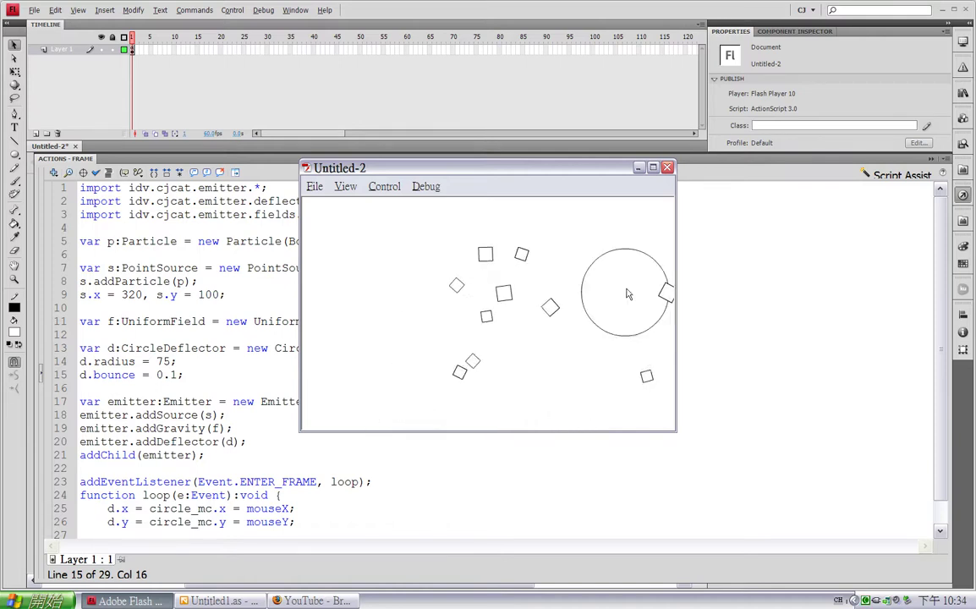
{"action": "left_click", "coordinate": [667, 167]}
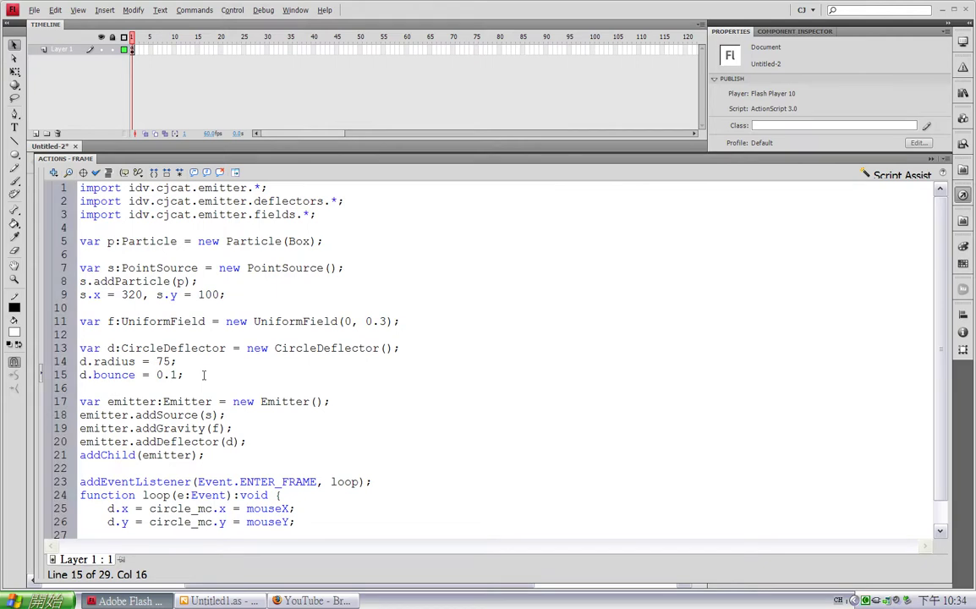
Change d.bounce from 0.1 to 2 and test the movie
{"action": "key", "text": "BackSpace"}
{"action": "key", "text": "BackSpace"}
{"action": "key", "text": "BackSpace"}
{"action": "key", "text": "ctrl+Return"}
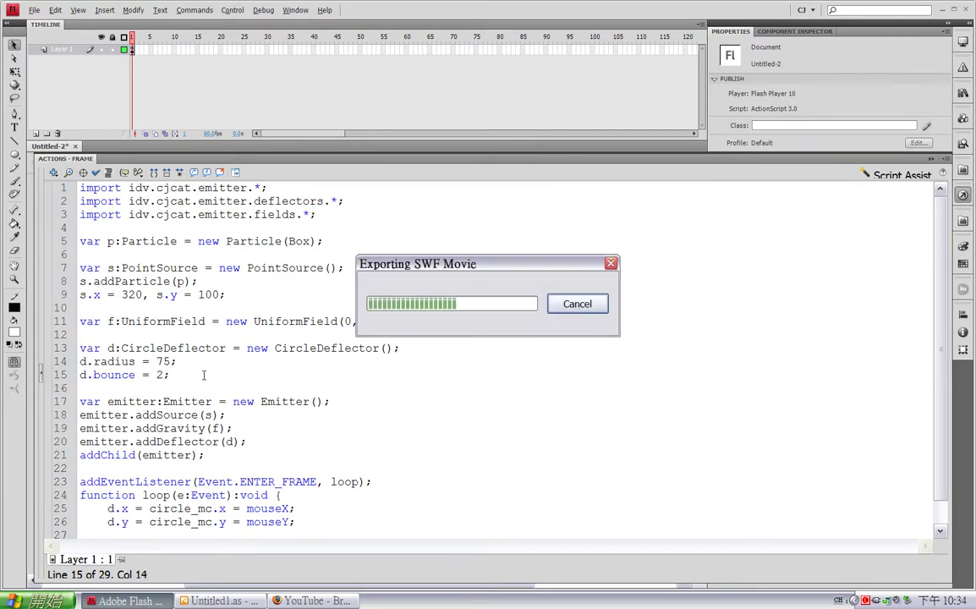